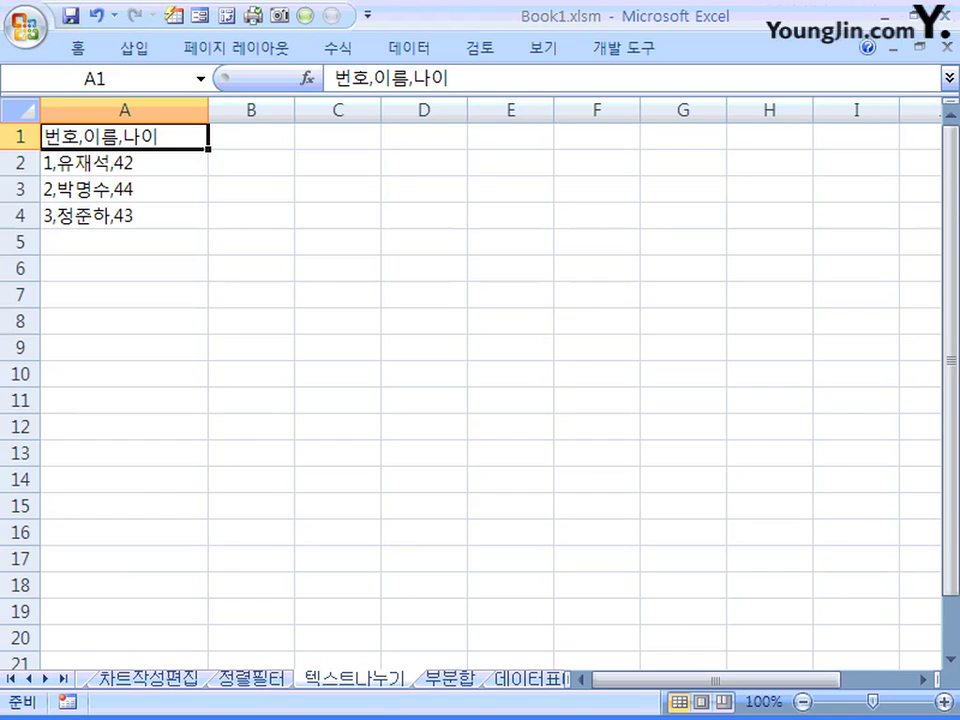
Start Text to Columns on cells A1:A4 with the delimited (구분 기호로 분리됨) data type
{"action": "key", "text": "shift+Down"}
{"action": "key", "text": "shift+Down"}
{"action": "key", "text": "shift+Down"}
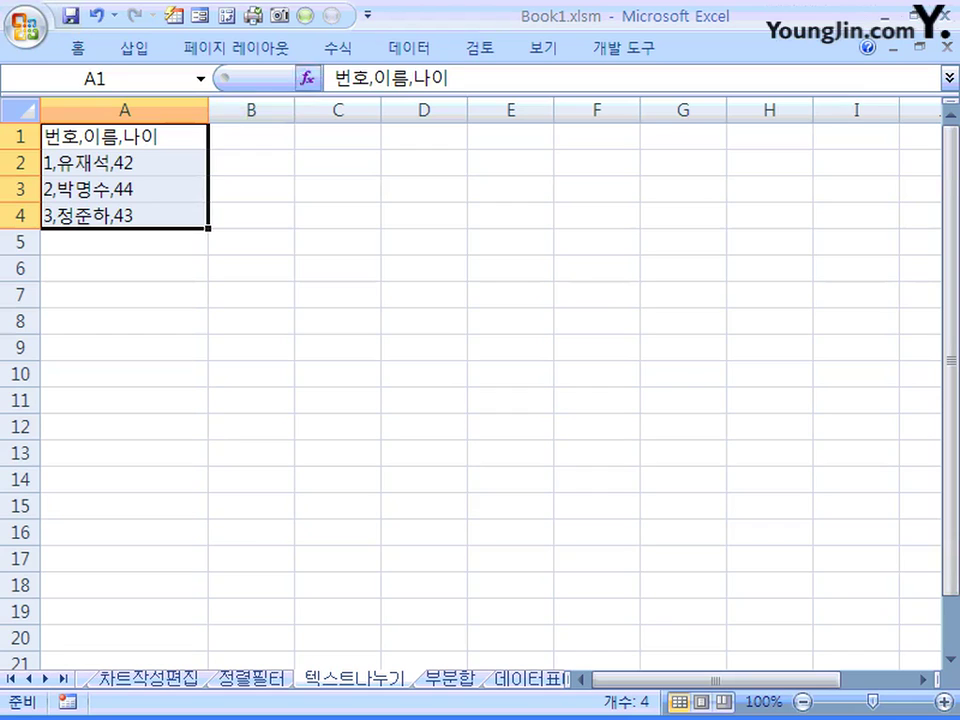
{"action": "left_click", "coordinate": [409, 47]}
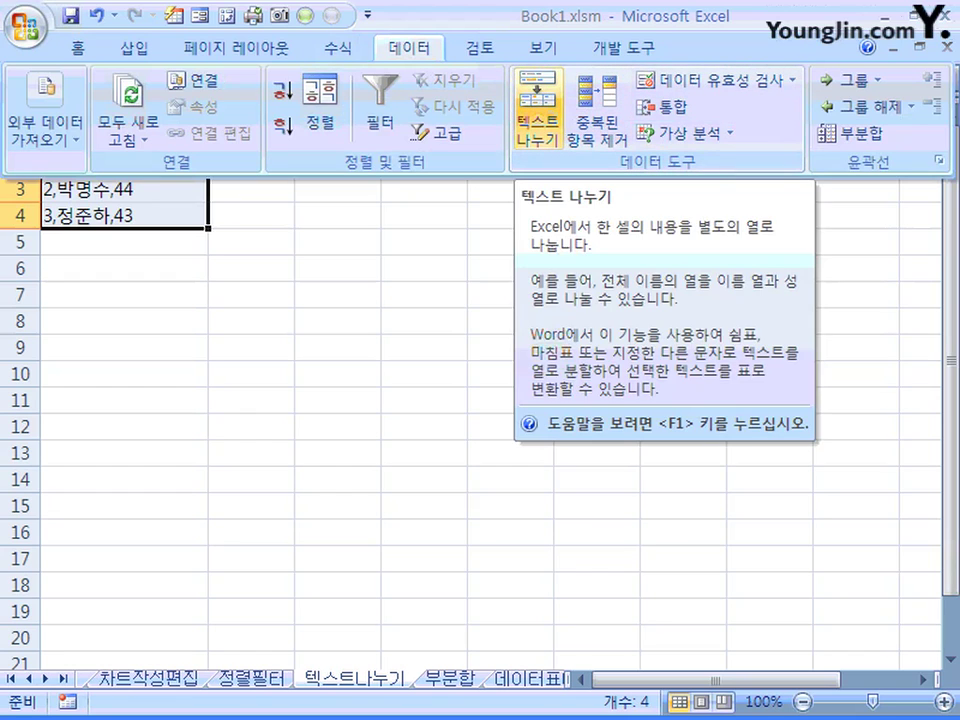
{"action": "left_click", "coordinate": [538, 108]}
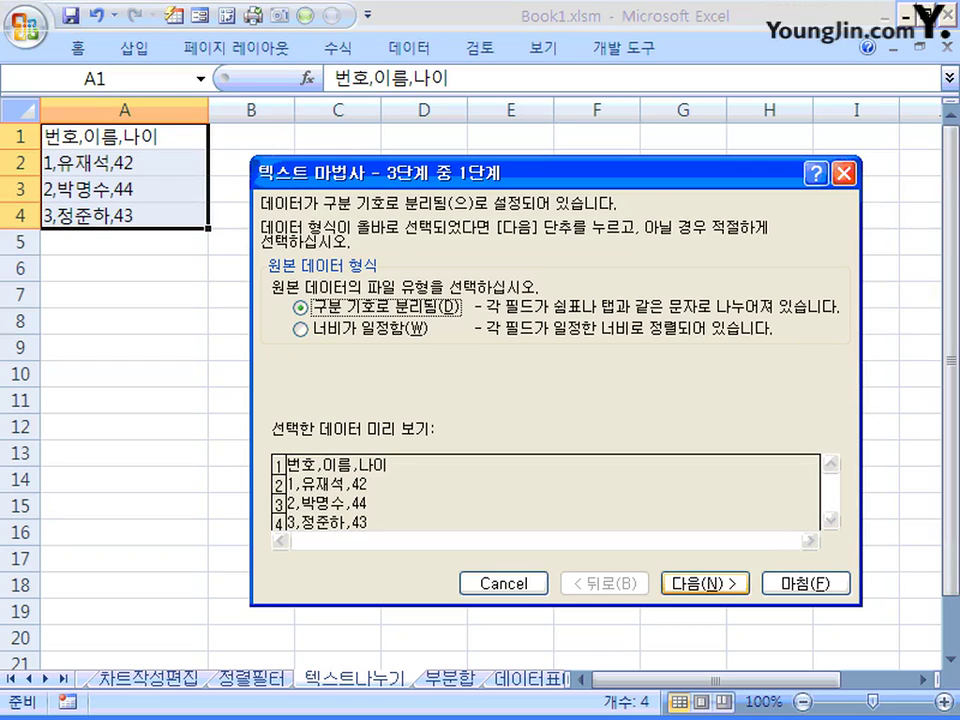
{"action": "key", "text": "Return"}
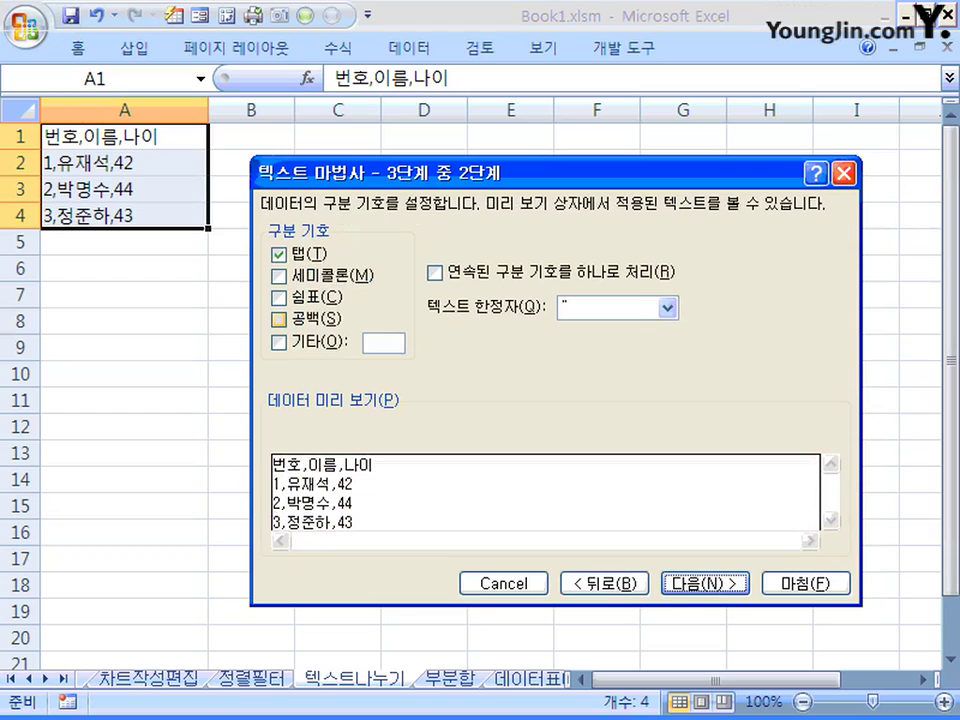
Make comma (쉼표) the only delimiter for the split, with tab (탭) turned off, and continue to the column formats
{"action": "key", "text": "space"}
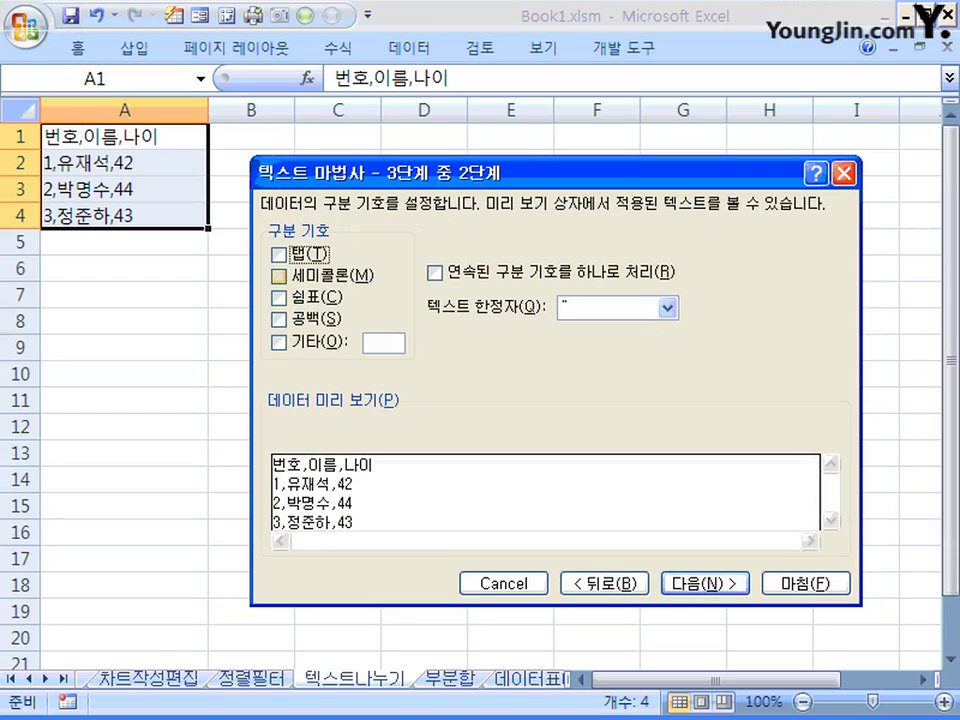
{"action": "left_click", "coordinate": [279, 297]}
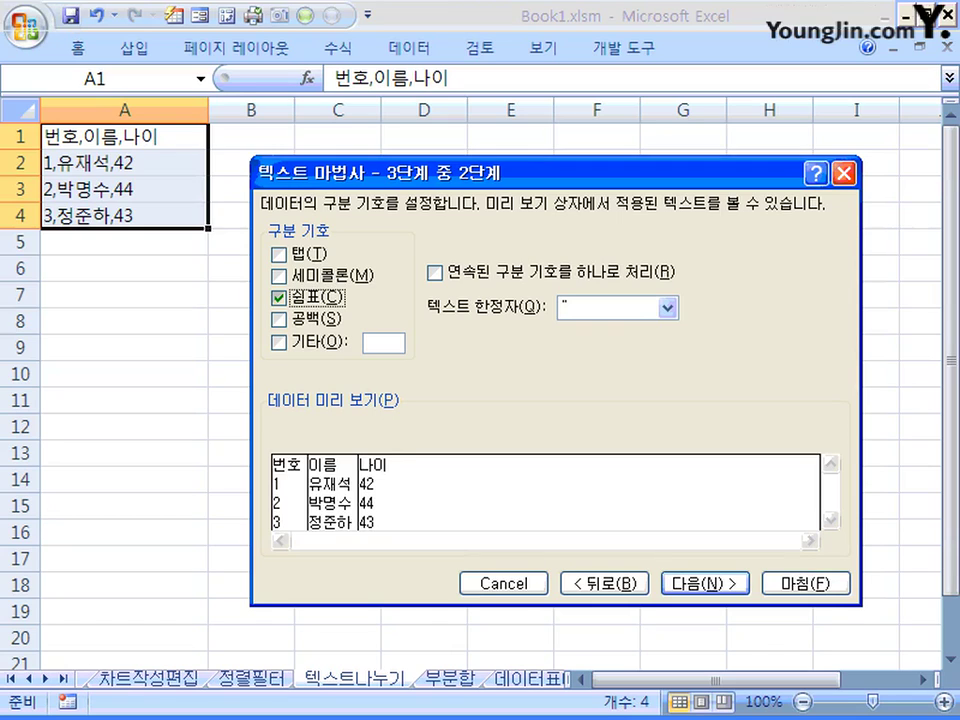
{"action": "key", "text": "space"}
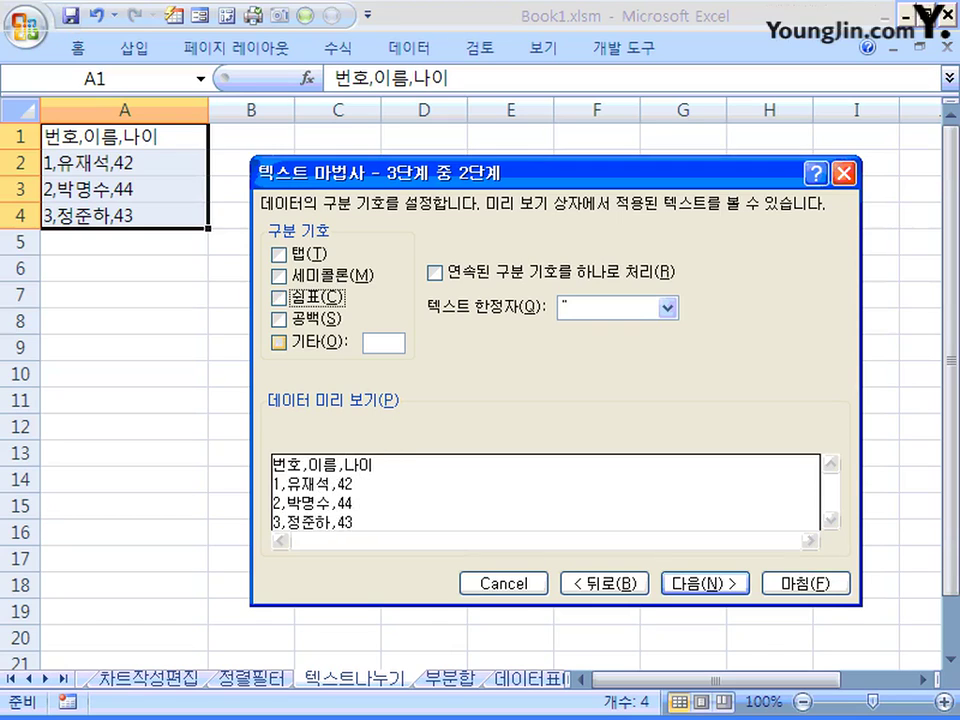
{"action": "key", "text": "space"}
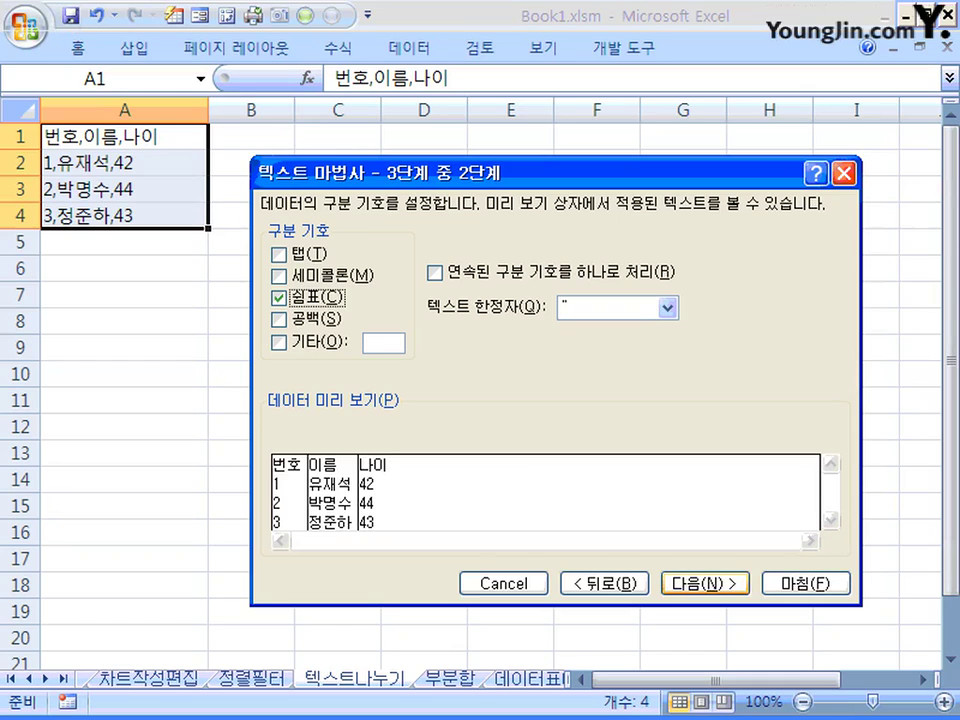
{"action": "left_click", "coordinate": [705, 583]}
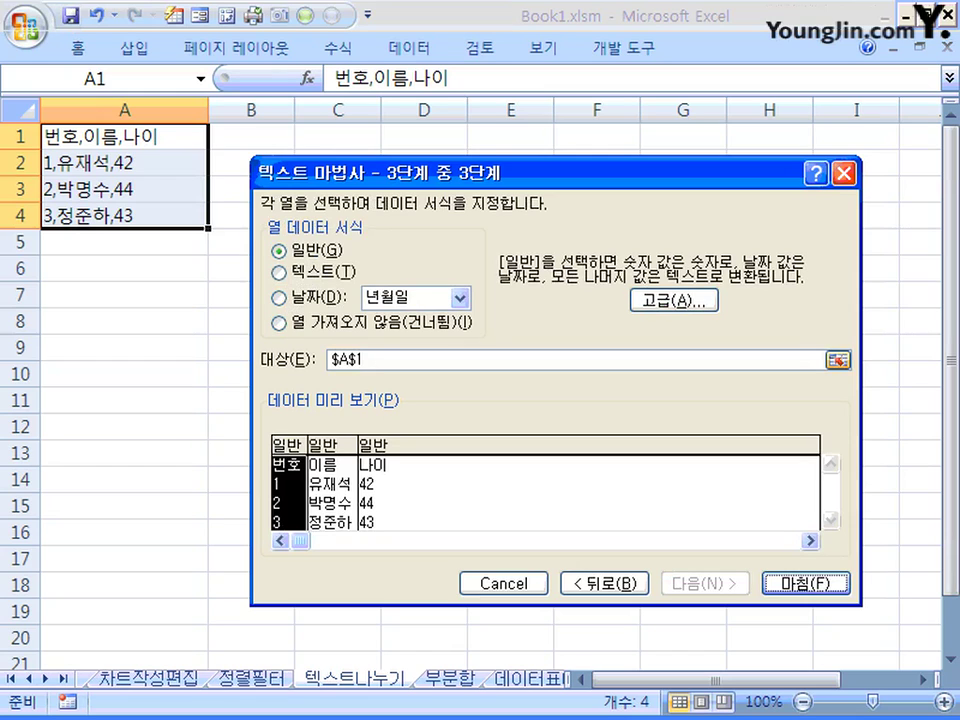
Check the advanced number-recognition settings, accept them, and finish the split with General (일반) columns at destination $A$1
{"action": "left_click", "coordinate": [673, 299]}
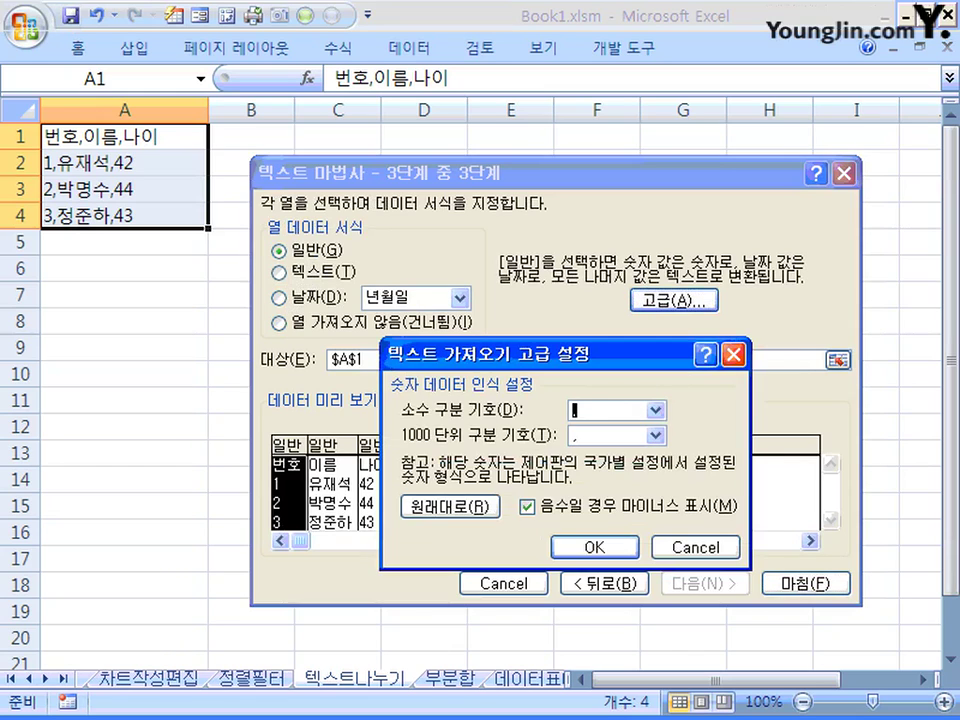
{"action": "left_click_drag", "start_coordinate": [600, 353], "coordinate": [595, 301]}
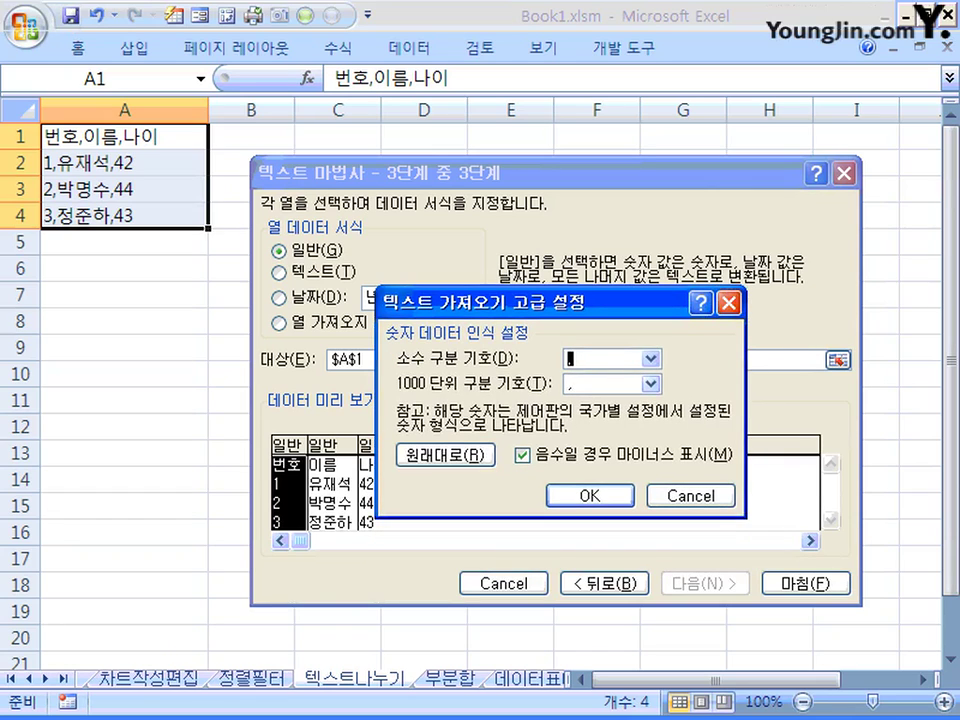
{"action": "key", "text": "Return"}
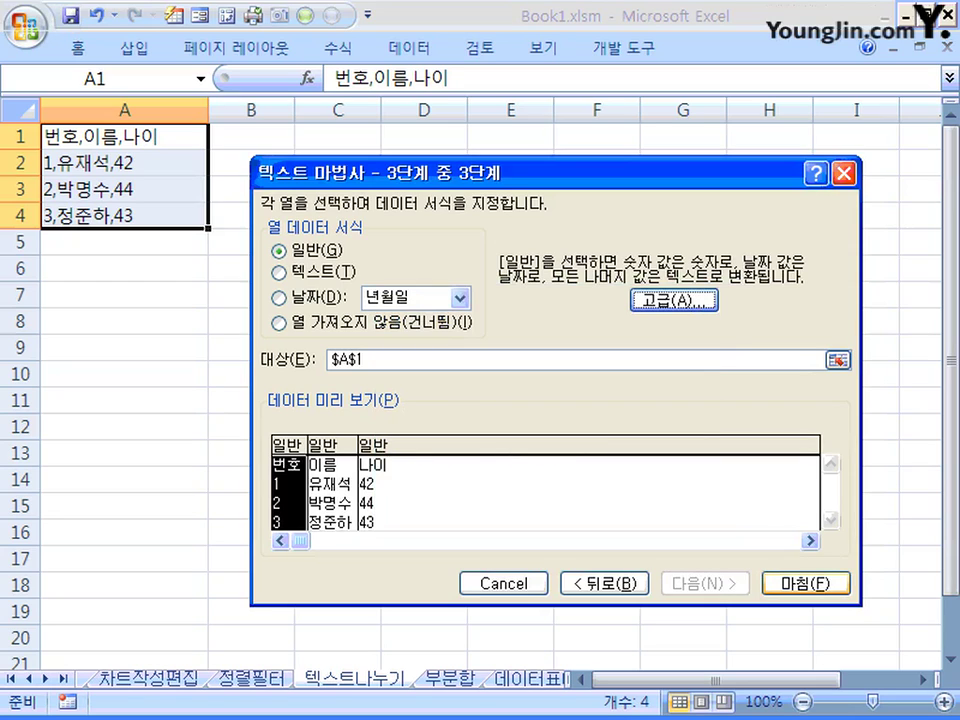
{"action": "left_click", "coordinate": [806, 583]}
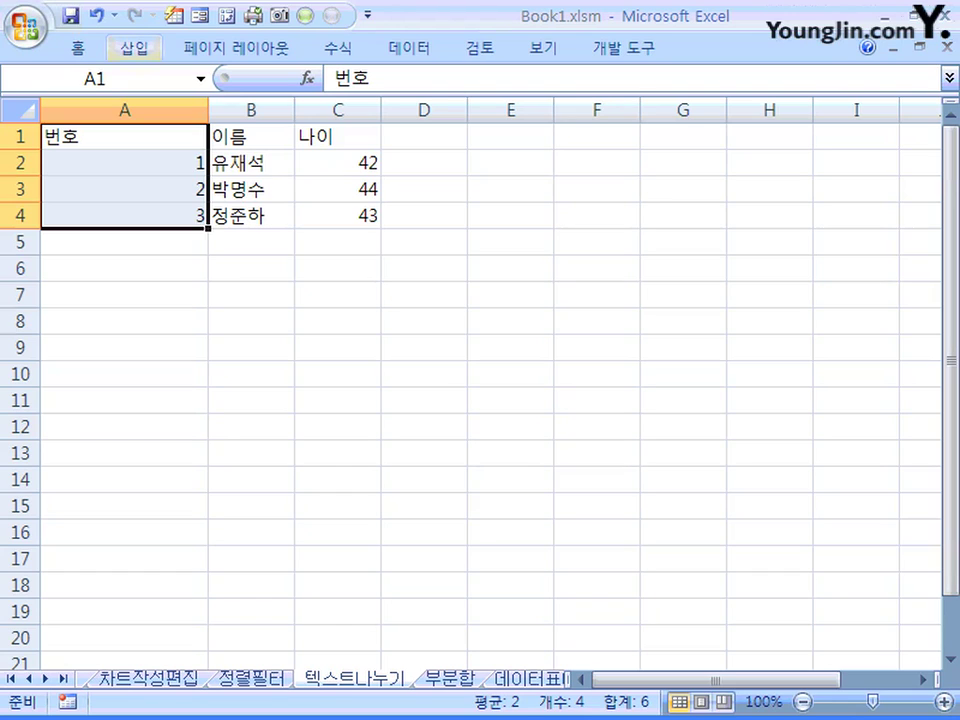
Undo the column split, redo it for comparison, and undo it again
{"action": "left_click", "coordinate": [96, 15]}
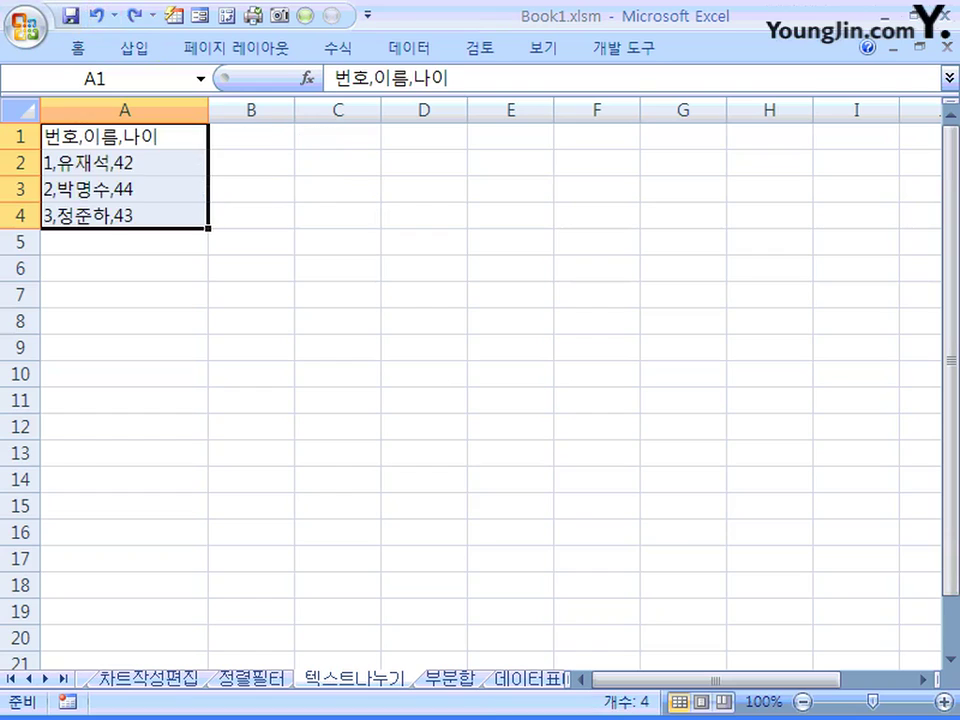
{"action": "left_click", "coordinate": [130, 15]}
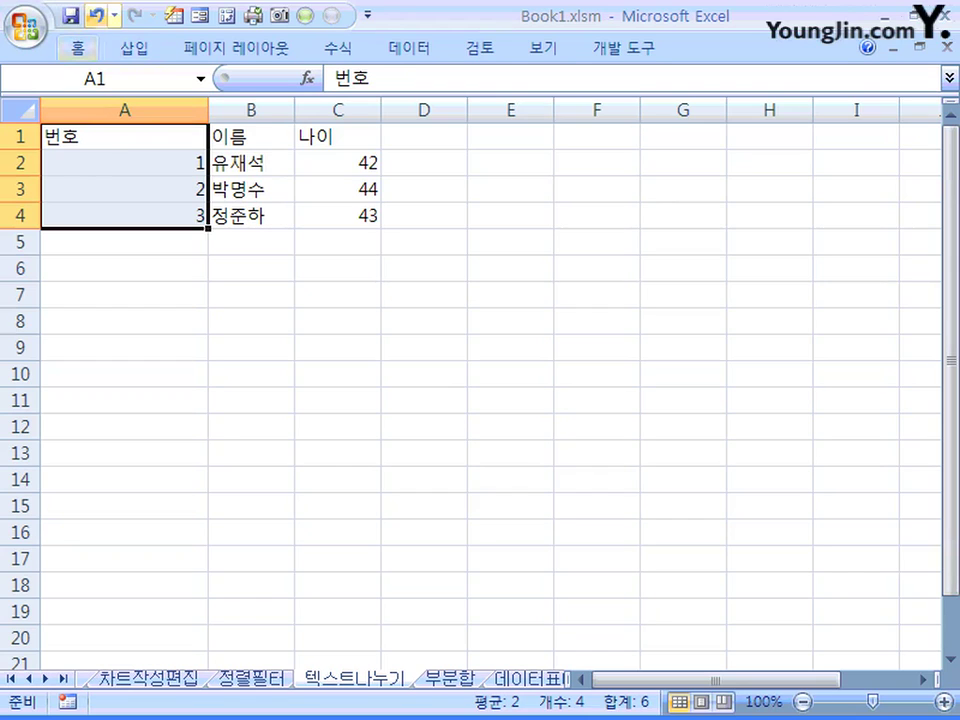
{"action": "key", "text": "ctrl+z"}
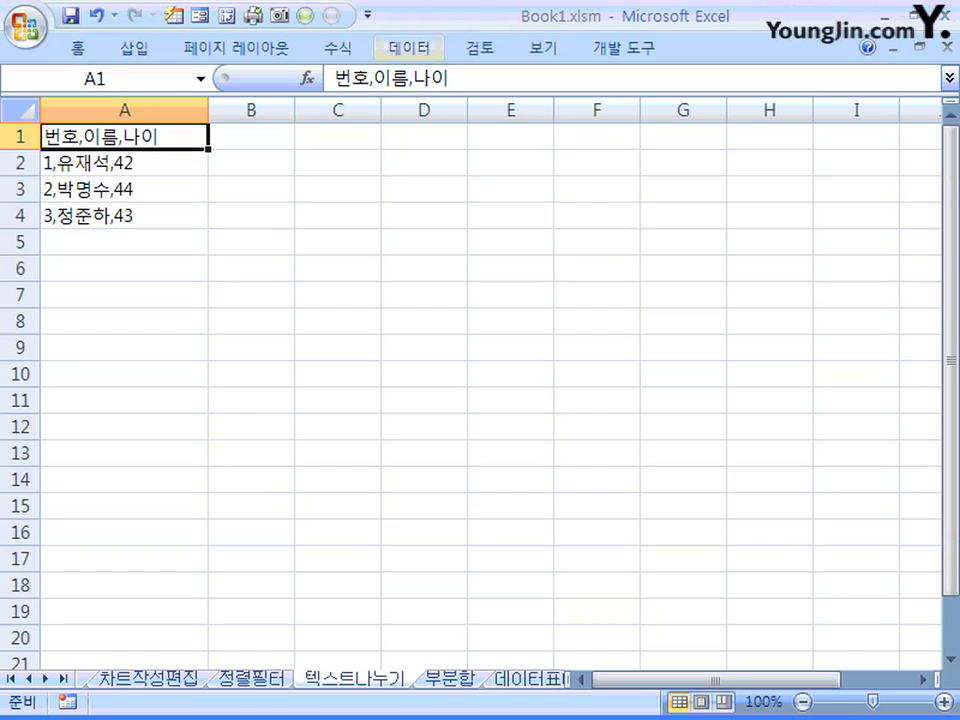
Start an external data import through Microsoft Query, using the MS Access Database source and the db1.mdb file
{"action": "left_click", "coordinate": [409, 47]}
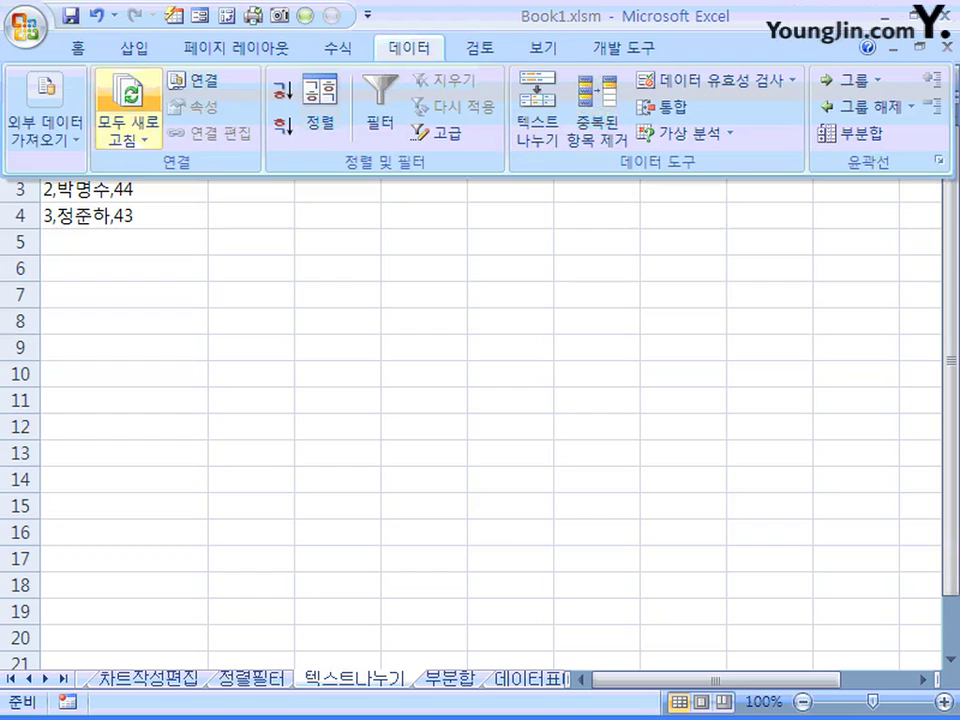
{"action": "left_click", "coordinate": [45, 125]}
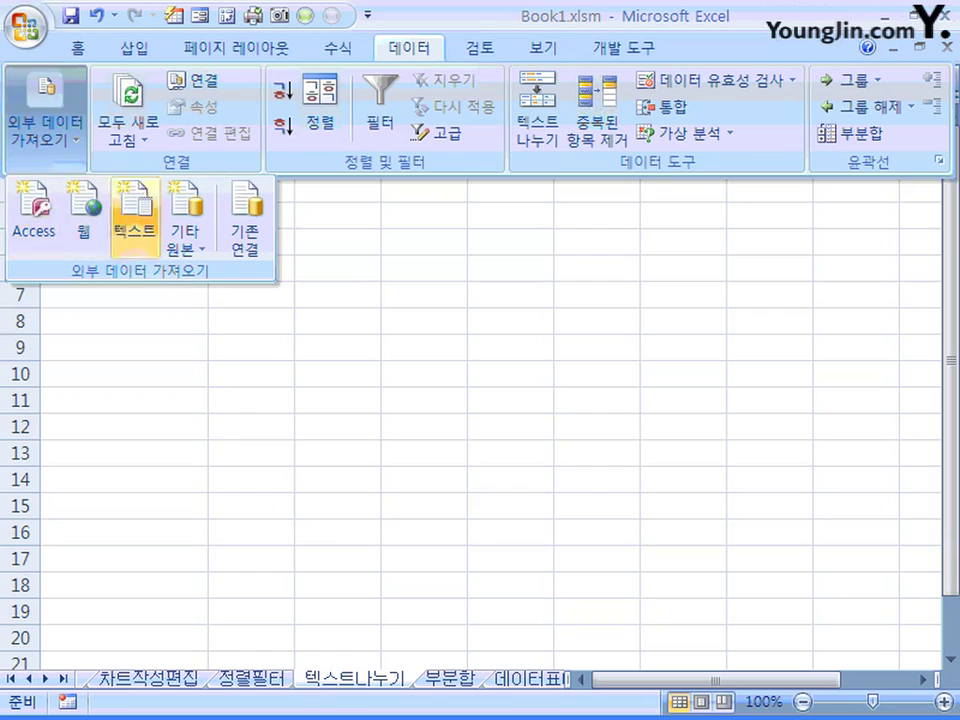
{"action": "left_click", "coordinate": [185, 225]}
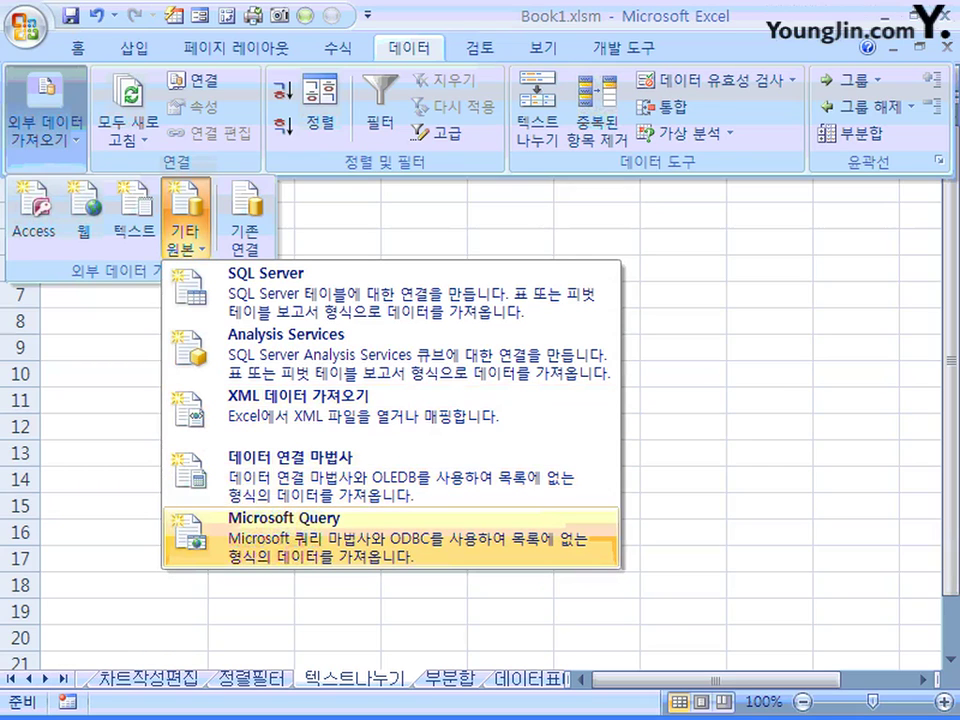
{"action": "key", "text": "Return"}
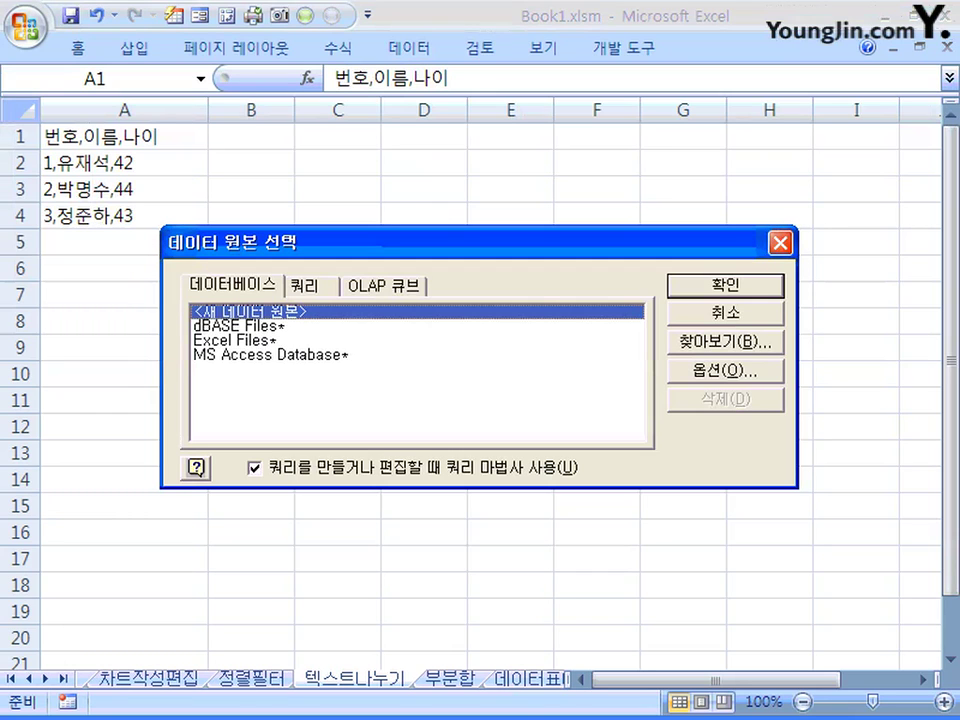
{"action": "left_click", "coordinate": [270, 355]}
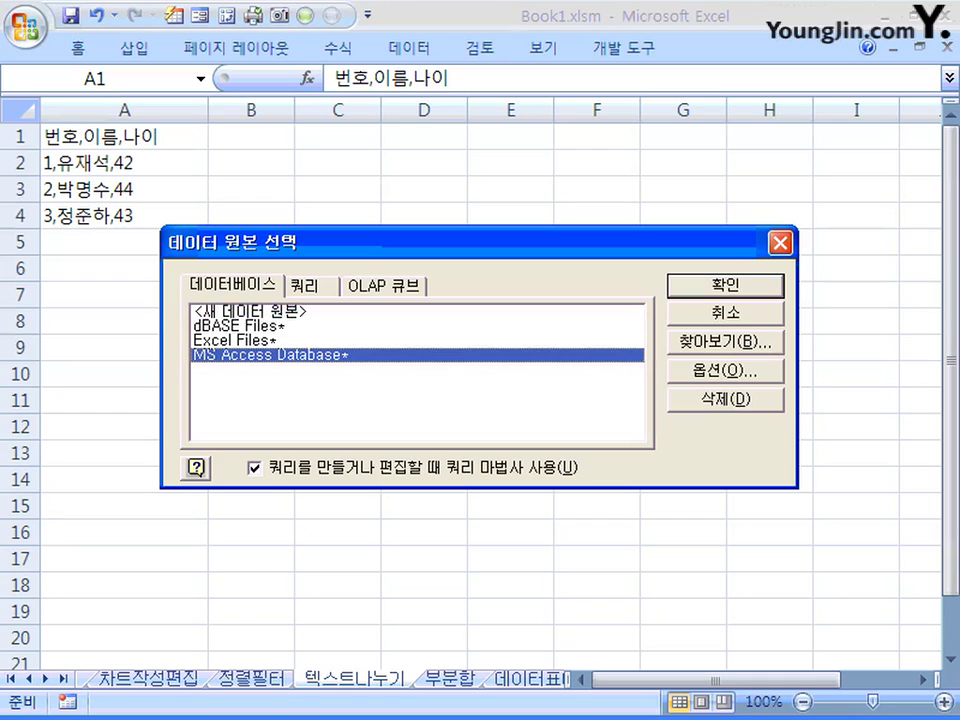
{"action": "left_click", "coordinate": [725, 285]}
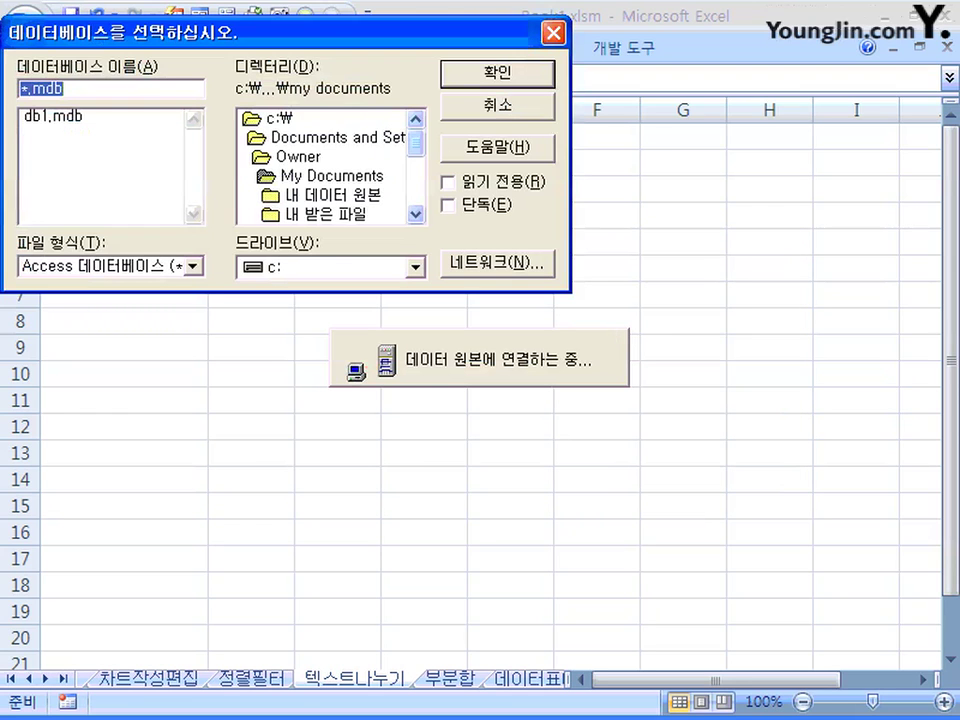
{"action": "left_click", "coordinate": [214, 308]}
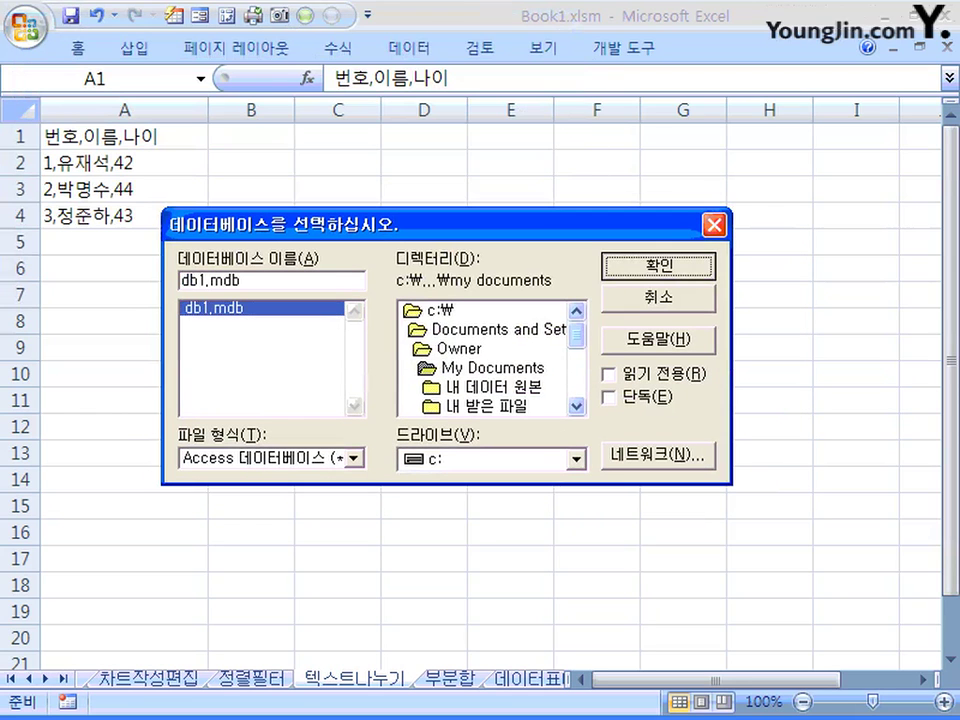
{"action": "key", "text": "Return"}
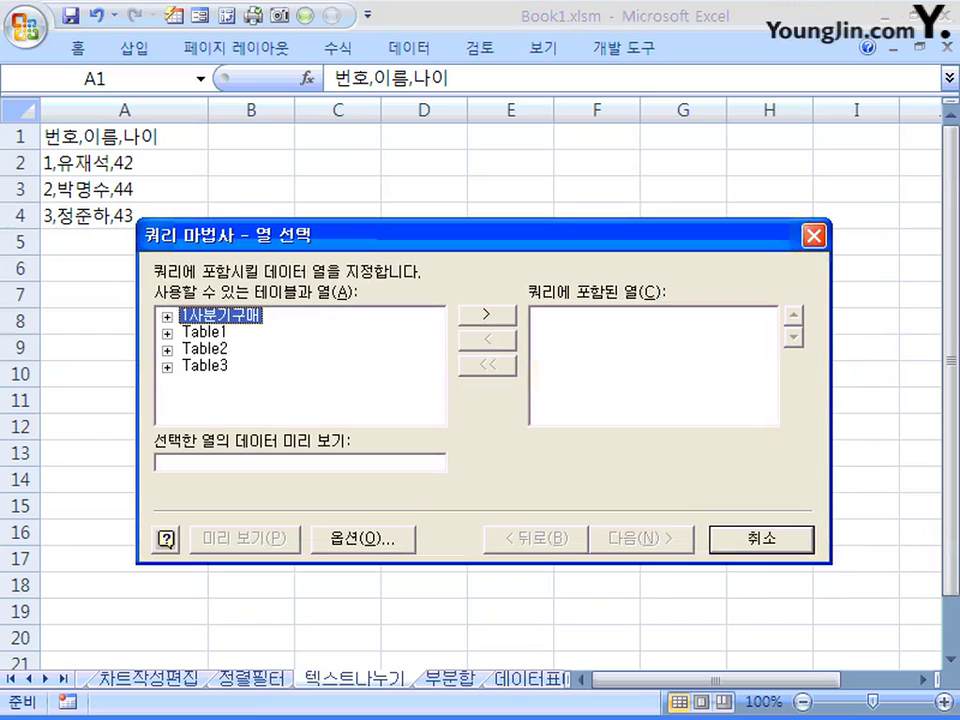
Add all columns of the 1사분기구매 table to the query and continue without filtering any rows
{"action": "key", "text": "Tab"}
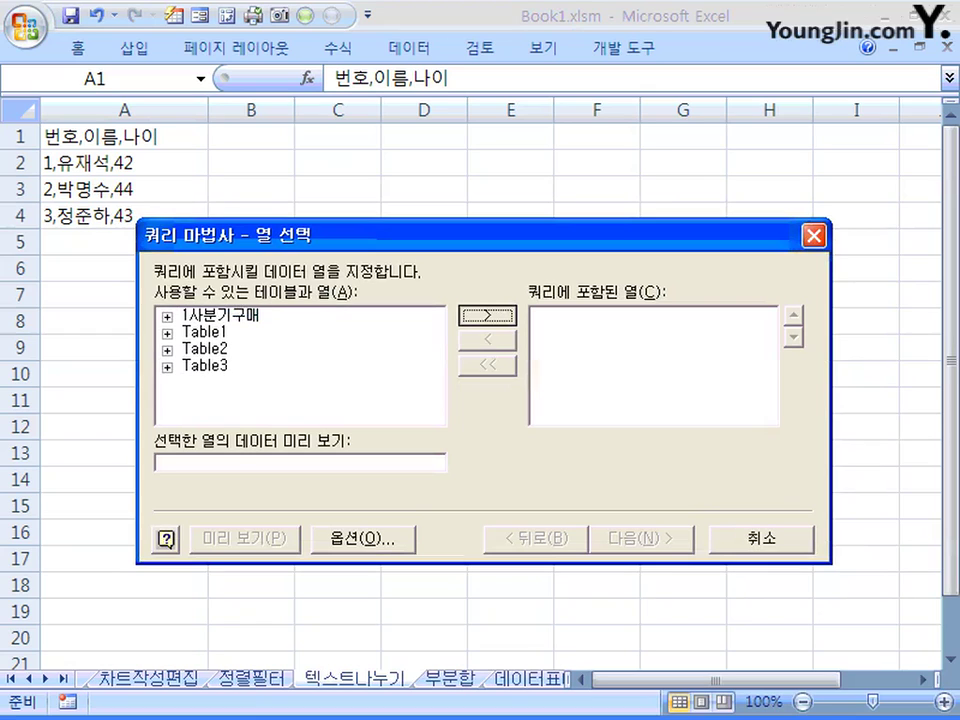
{"action": "key", "text": "Return"}
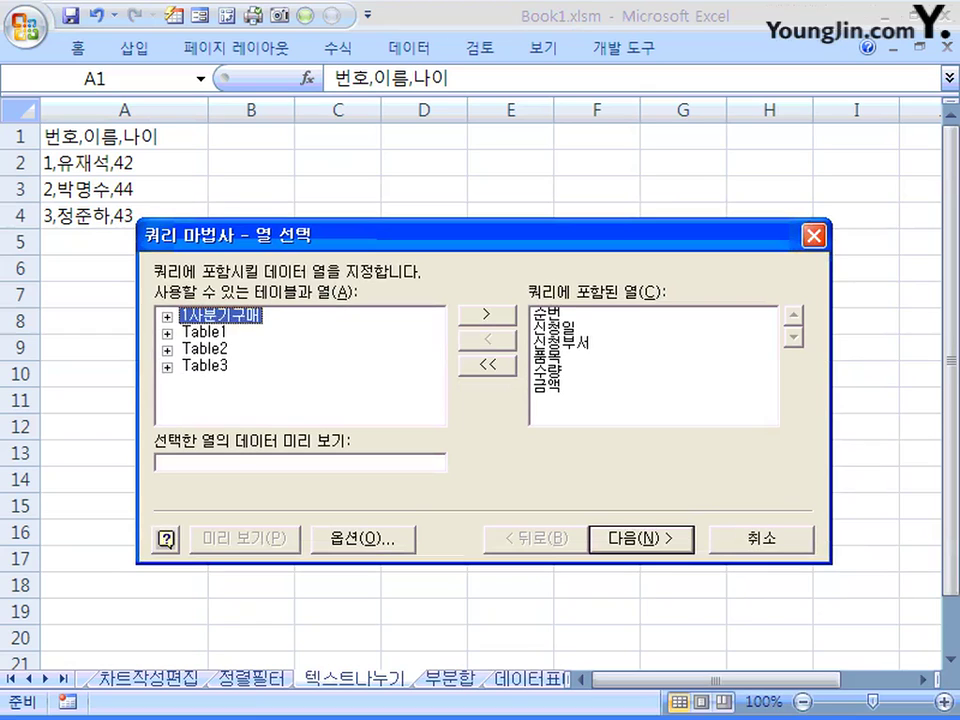
{"action": "key", "text": "shift+Tab"}
{"action": "key", "text": "shift+Tab"}
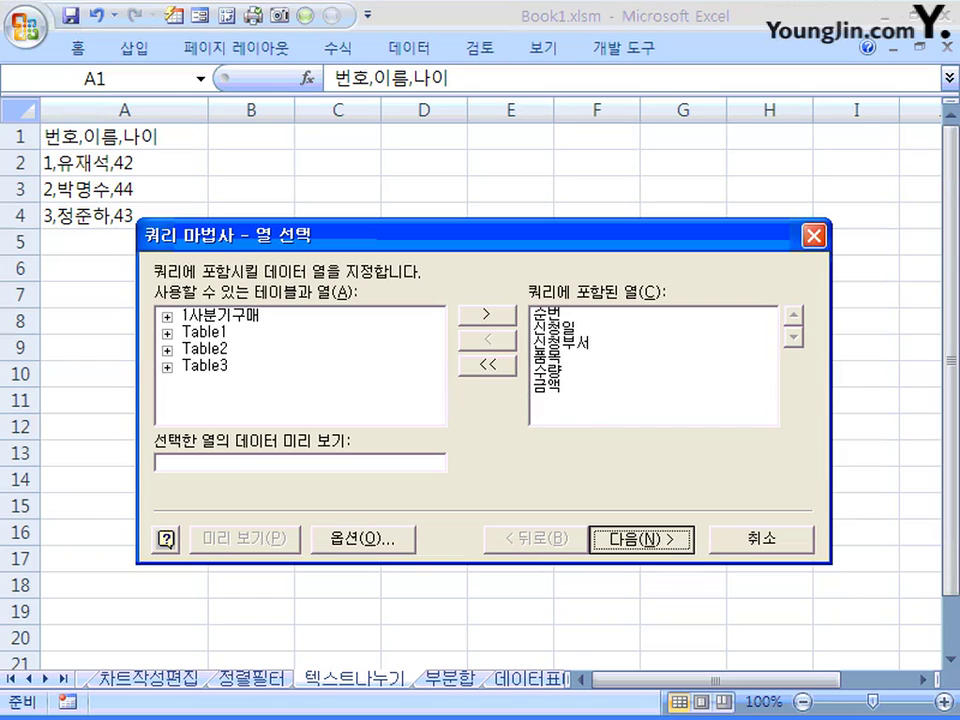
{"action": "key", "text": "Return"}
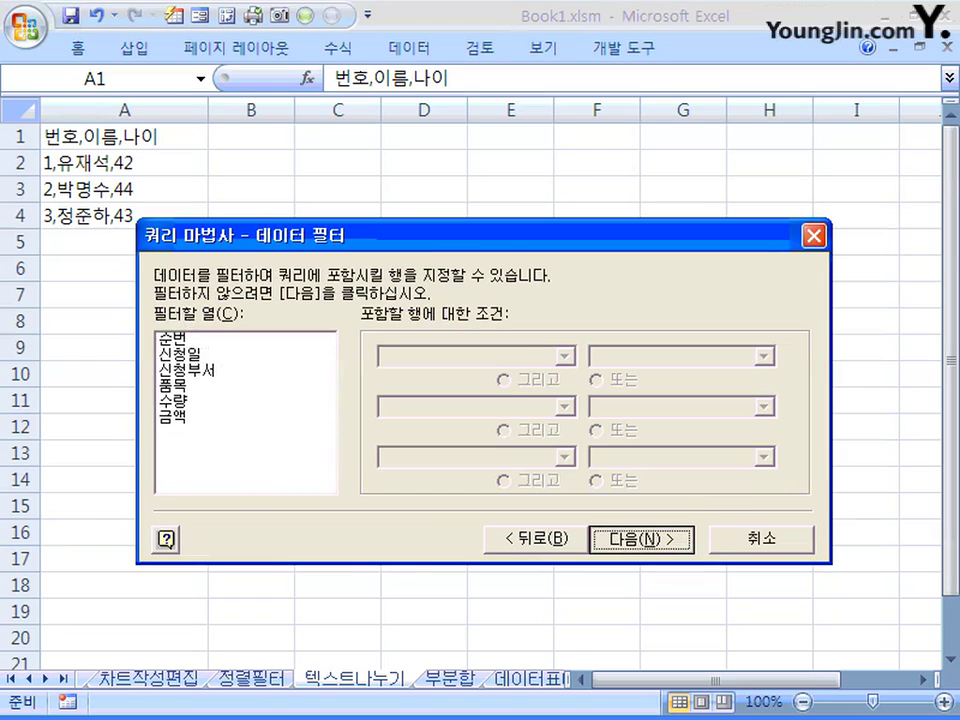
{"action": "key", "text": "Return"}
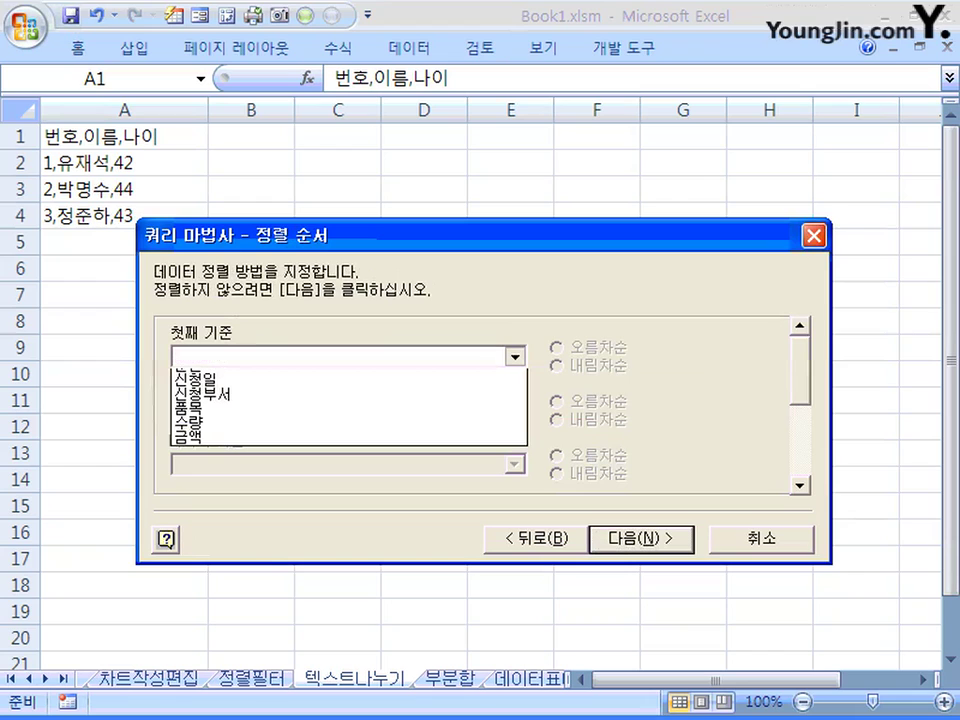
Sort the query by 순번 ascending and 신청일 descending, and finish it by returning the data to Microsoft Office Excel
{"action": "key", "text": "Down"}
{"action": "key", "text": "Return"}
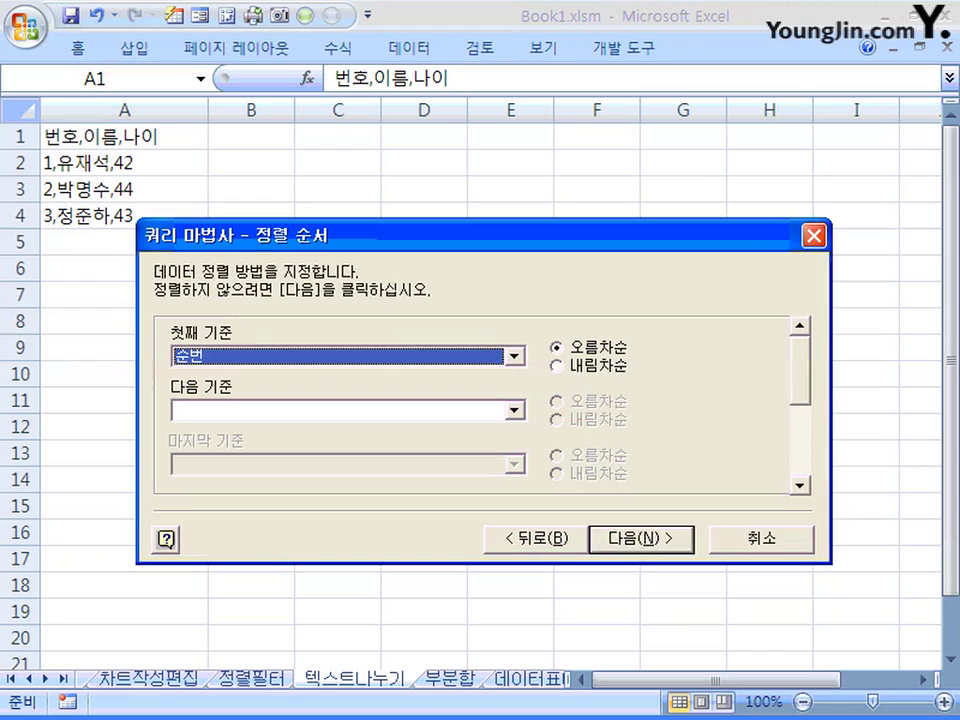
{"action": "key", "text": "Tab"}
{"action": "key", "text": "Tab"}
{"action": "key", "text": "alt+Down"}
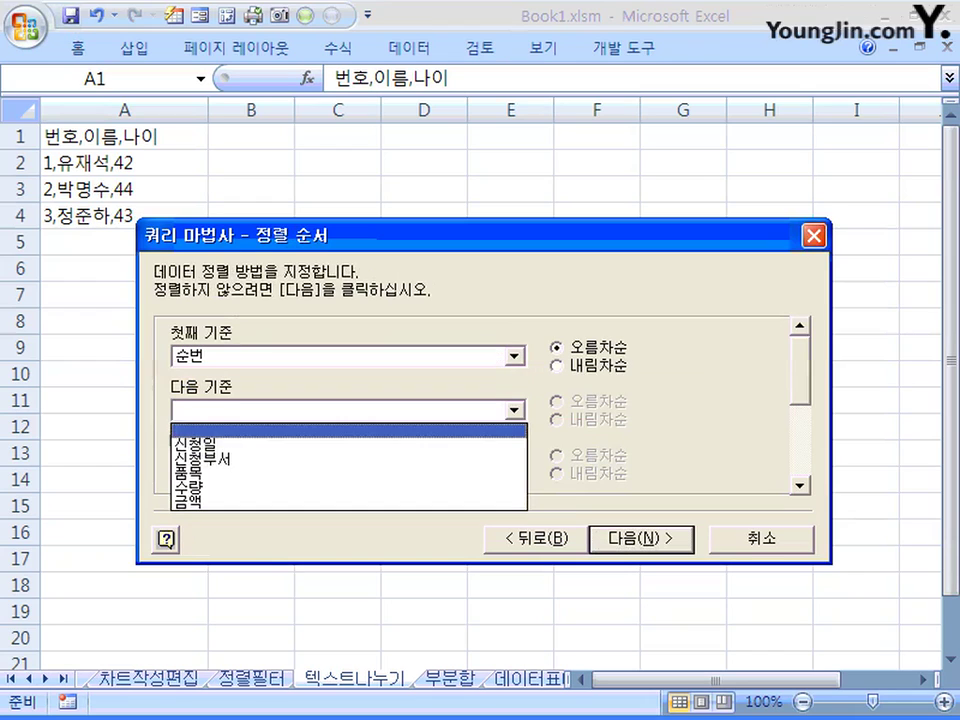
{"action": "key", "text": "Down"}
{"action": "key", "text": "Return"}
{"action": "key", "text": "Down"}
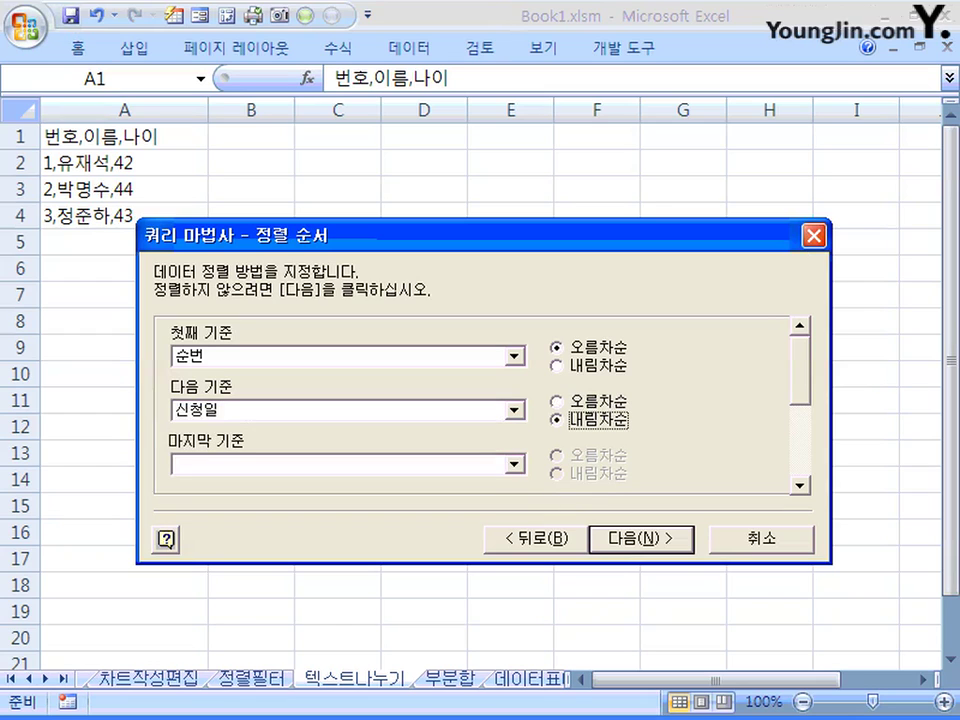
{"action": "key", "text": "Return"}
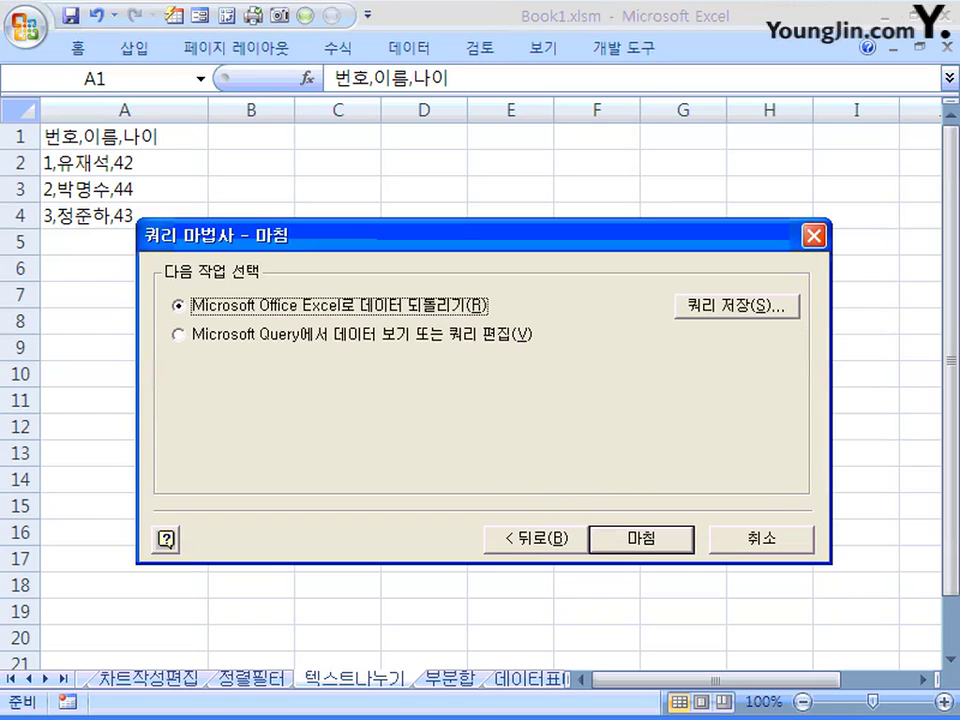
{"action": "key", "text": "Tab"}
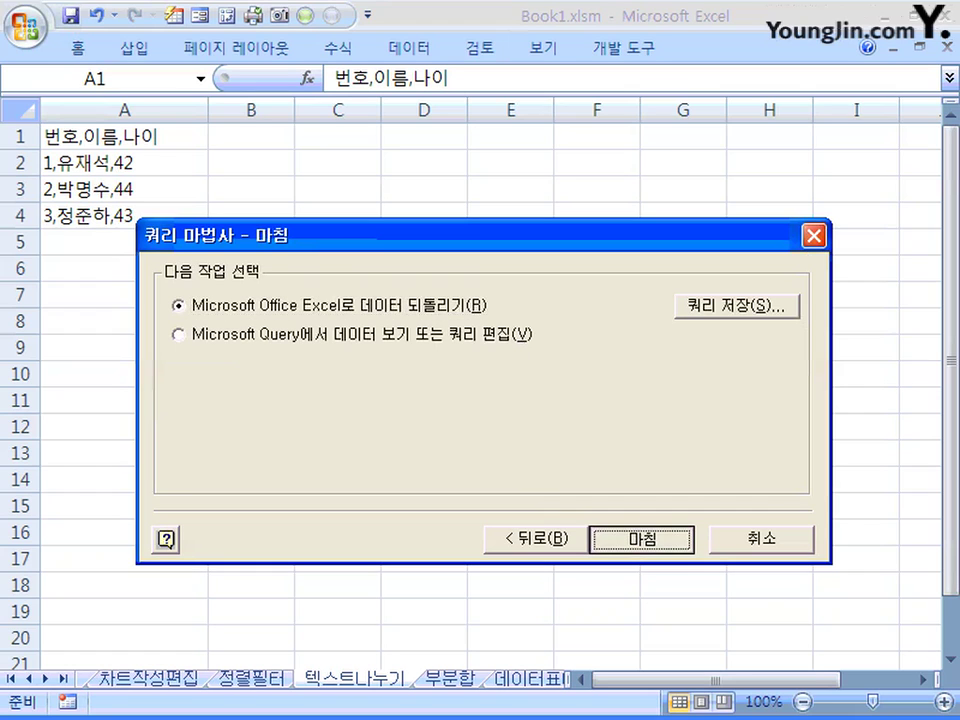
{"action": "key", "text": "Return"}
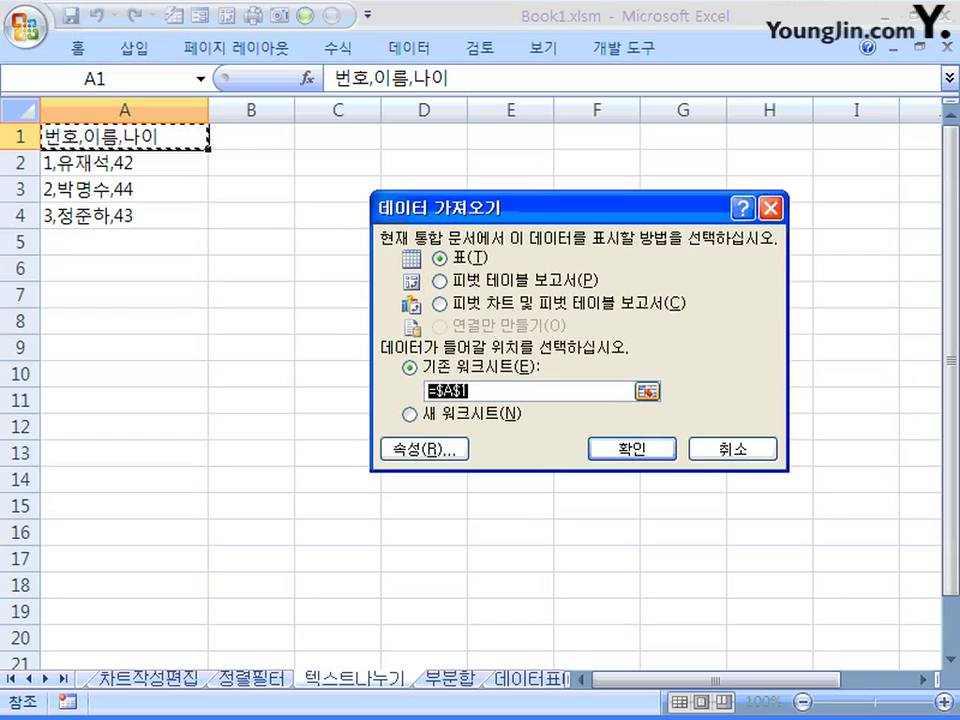
Place the imported query data as a table on the existing worksheet starting at cell A9
{"action": "left_click", "coordinate": [124, 347]}
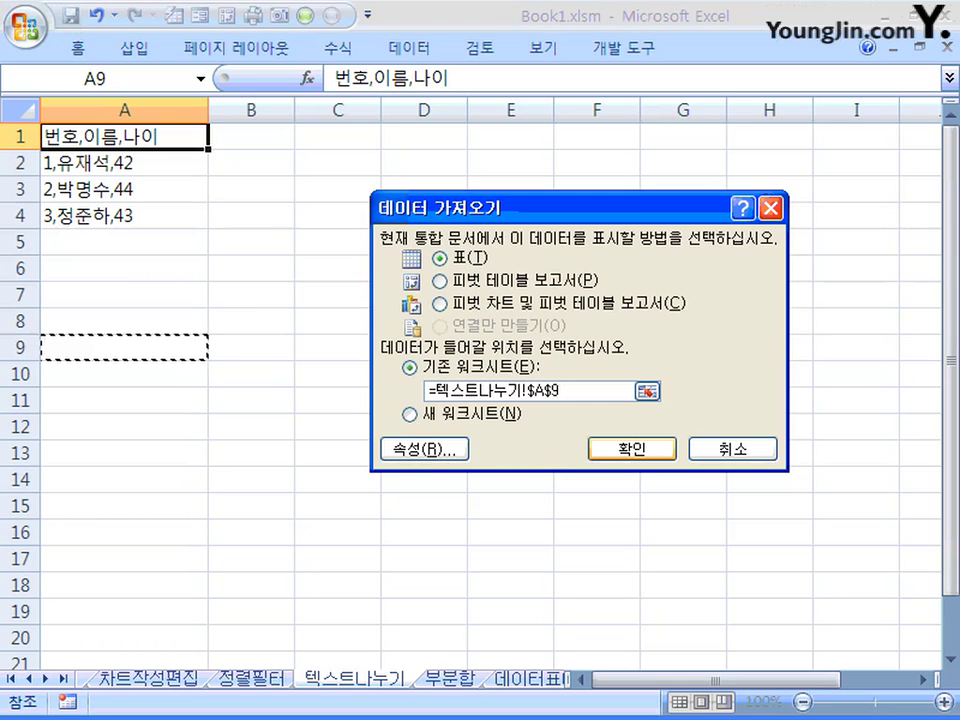
{"action": "key", "text": "Return"}
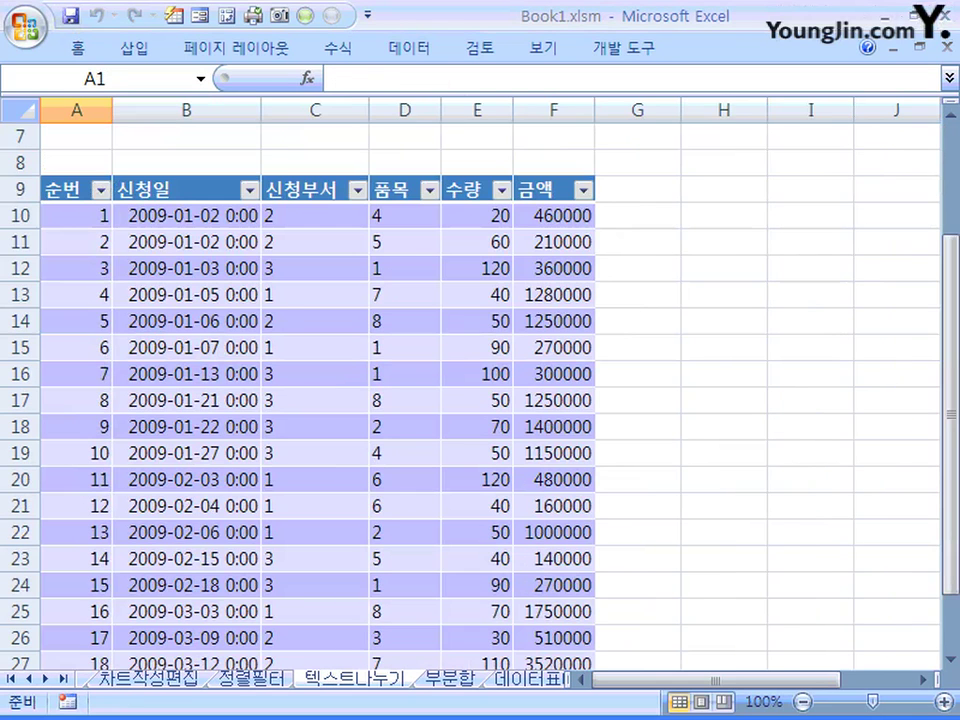
{"action": "scroll", "coordinate": [480, 400], "scroll_direction": "up", "scroll_amount": 1}
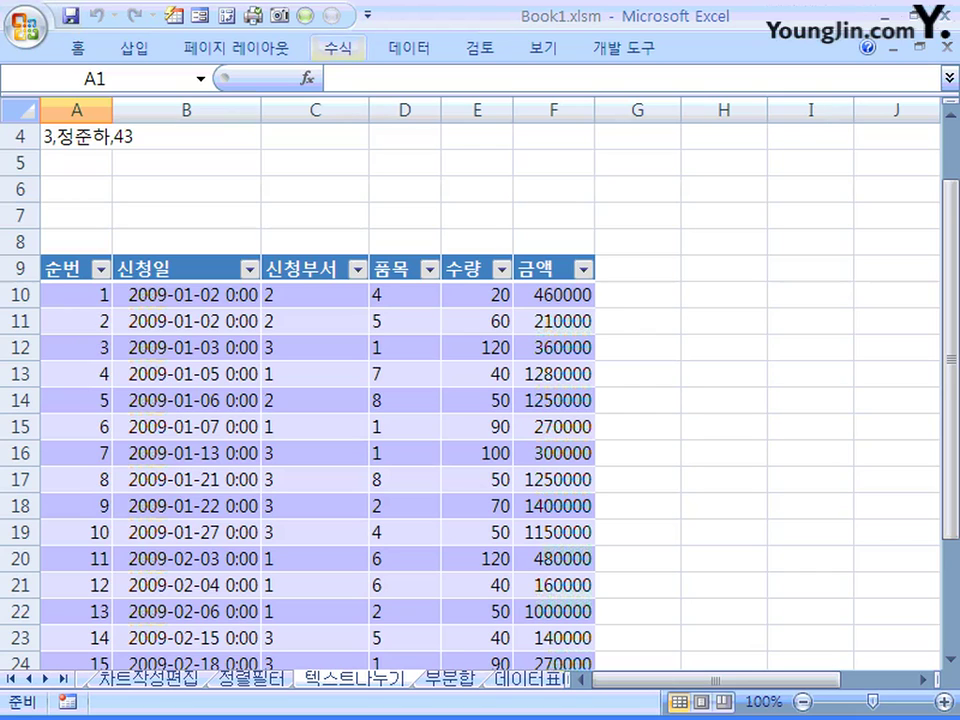
Open a new web query to examine the option for importing data from a web page, and close it without importing
{"action": "left_click", "coordinate": [409, 47]}
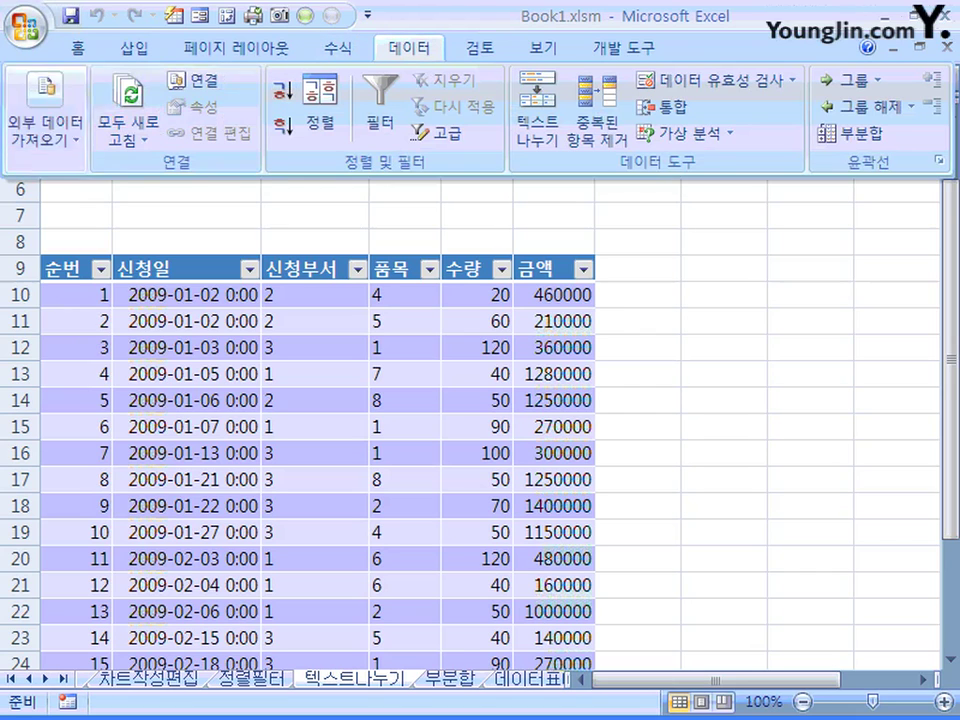
{"action": "left_click", "coordinate": [45, 118]}
{"action": "left_click", "coordinate": [84, 212]}
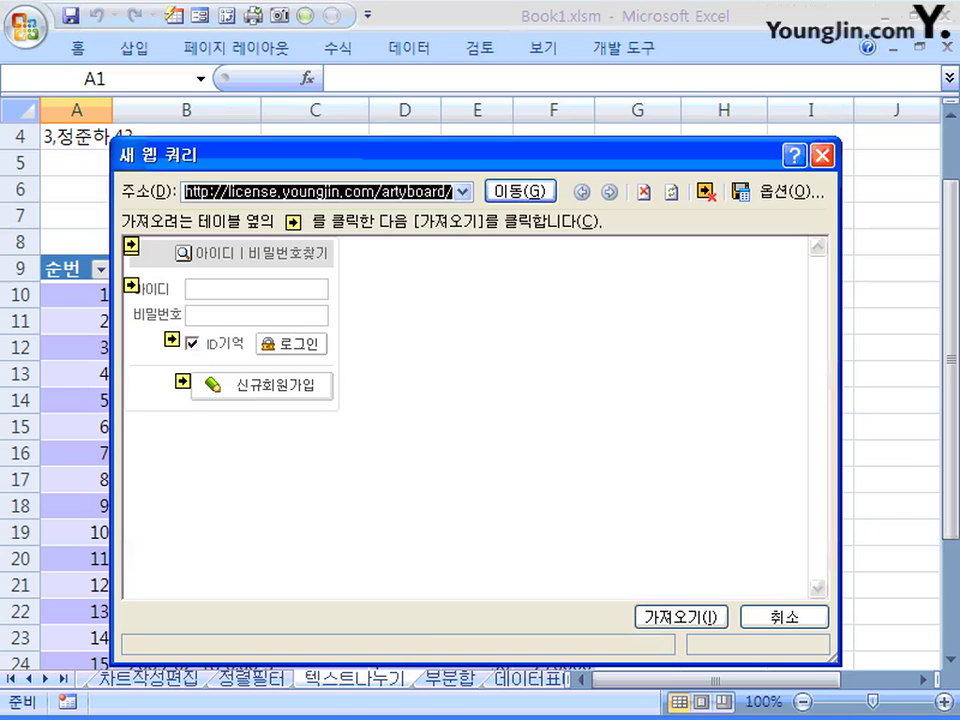
{"action": "key", "text": "Escape"}
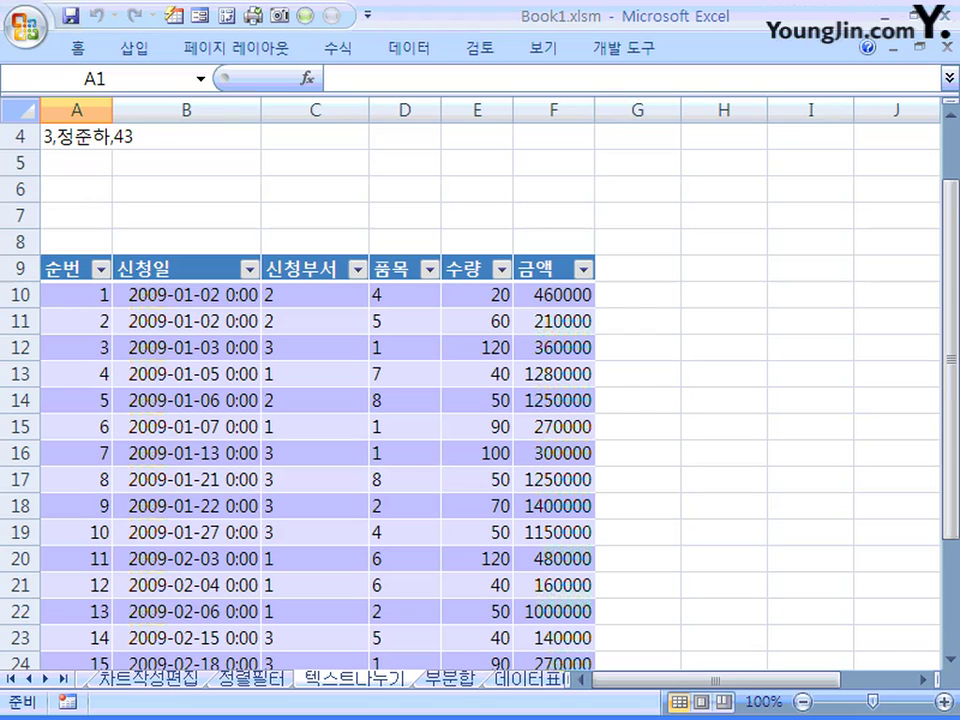
{"action": "scroll", "coordinate": [480, 400], "scroll_direction": "down", "scroll_amount": 1}
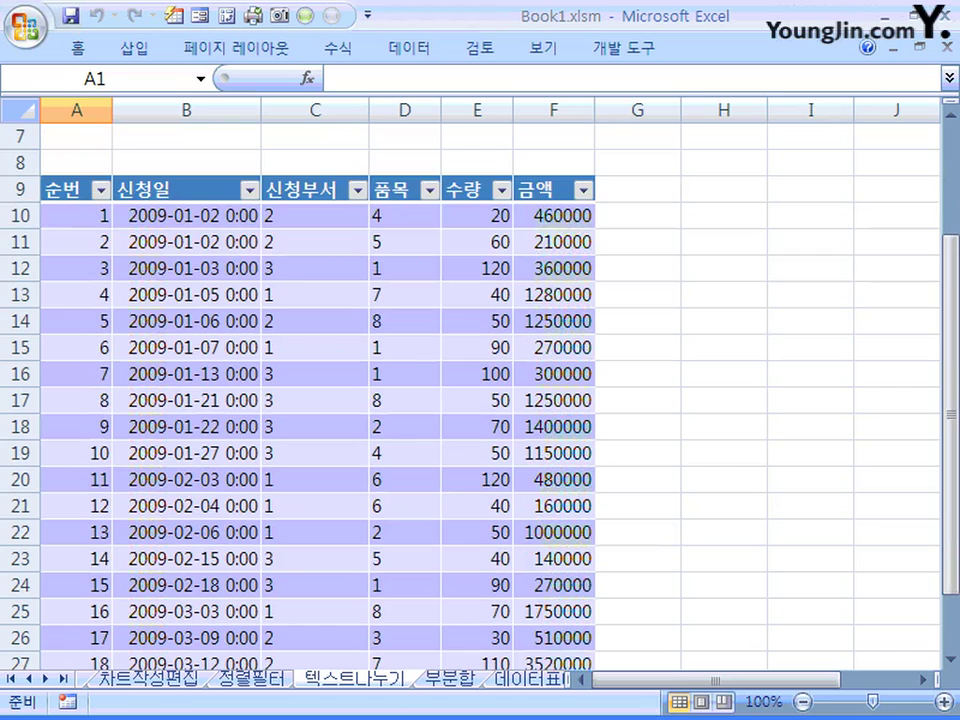
{"action": "scroll", "coordinate": [480, 400], "scroll_direction": "up", "scroll_amount": 2}
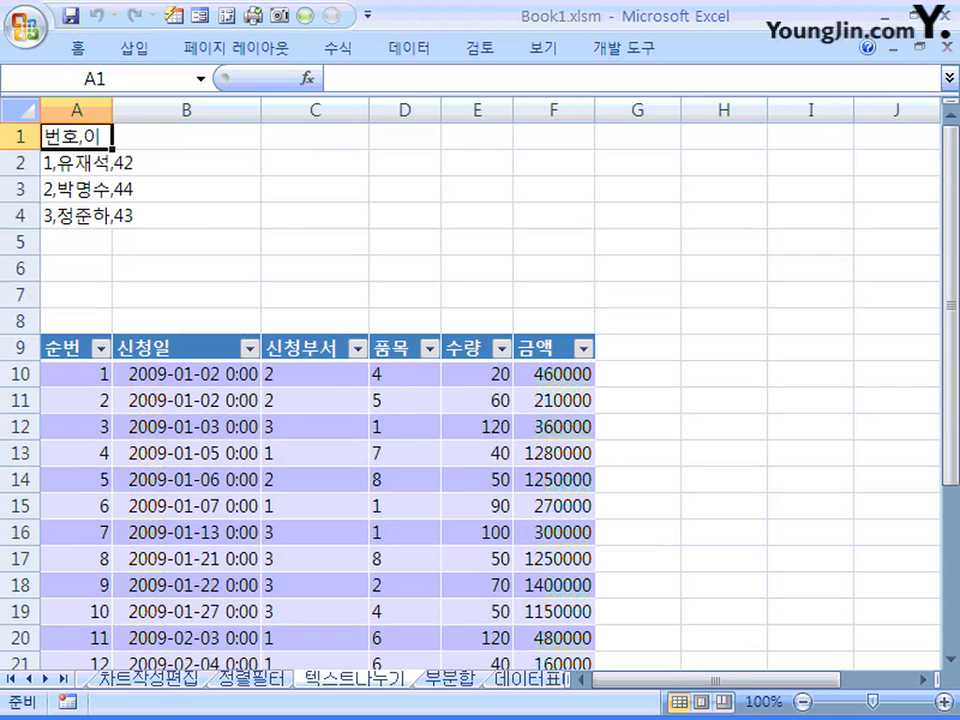